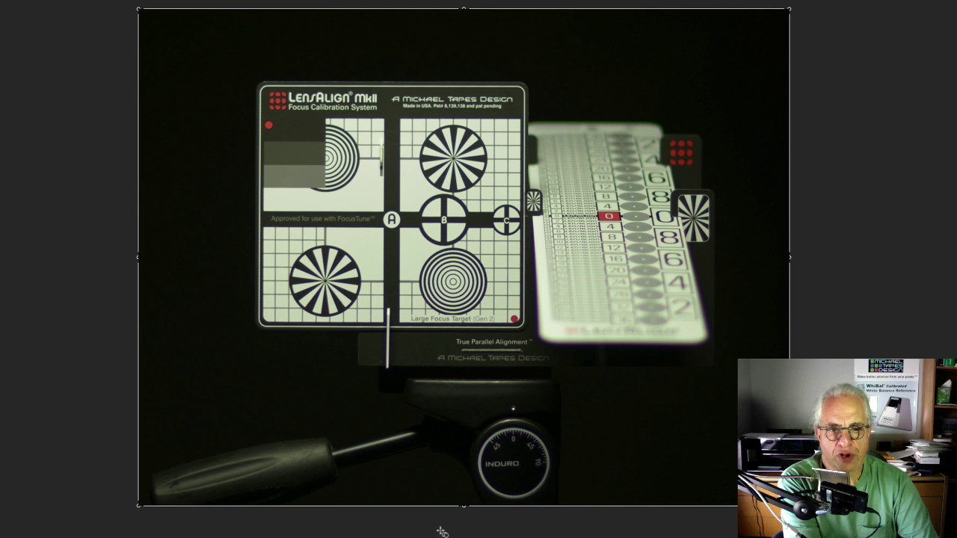
- Highlight the LensAlign MkII target region that FocusTune measures with a green rectangle
left_click_drag(268, 124, 518, 322)
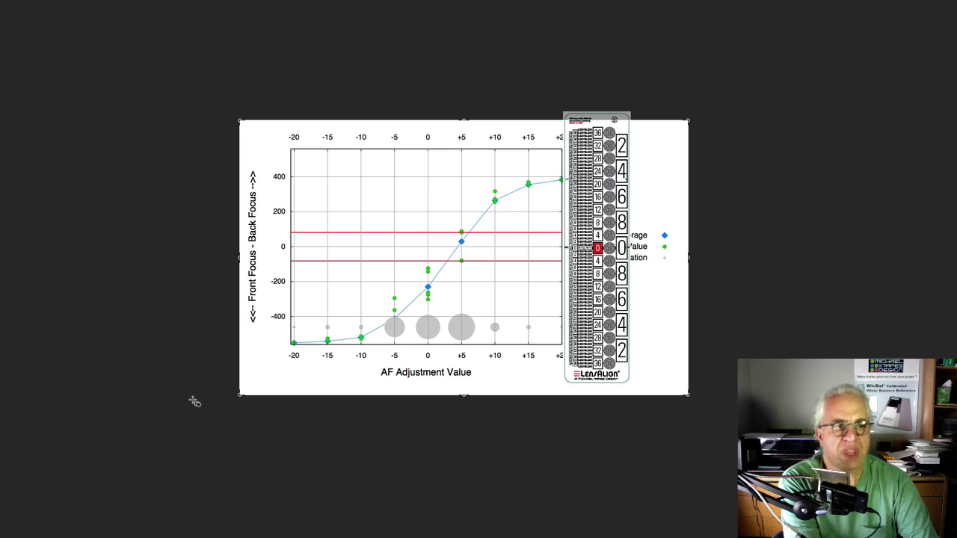
- Advance from the AFA focus graph to the next, blue-tinted LensAlign target photo
key("Right")
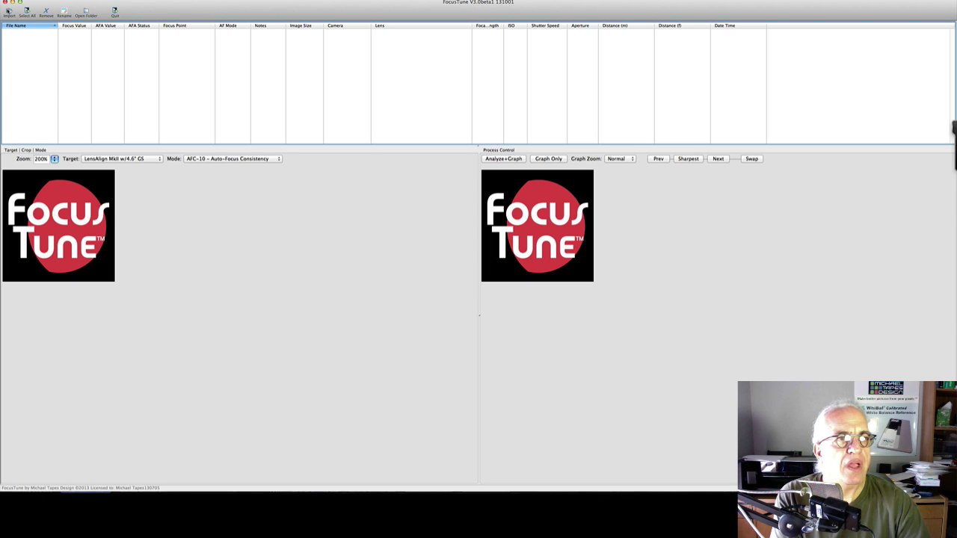
- Import the 131002A_D800_f14_AFA_S5 folder from 2013 into the file list
left_click(8, 11)
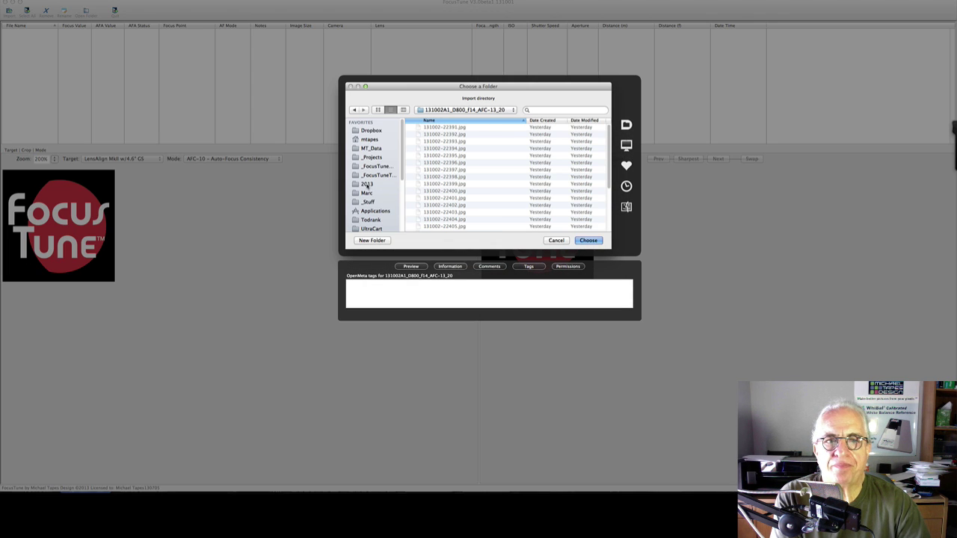
left_click(367, 184)
scroll(464, 209, "down", 10)
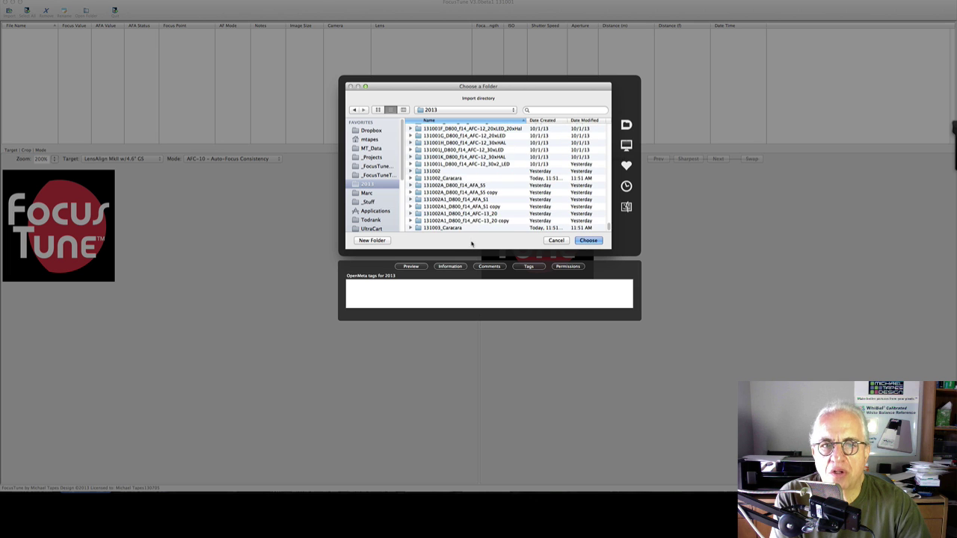
left_click(458, 186)
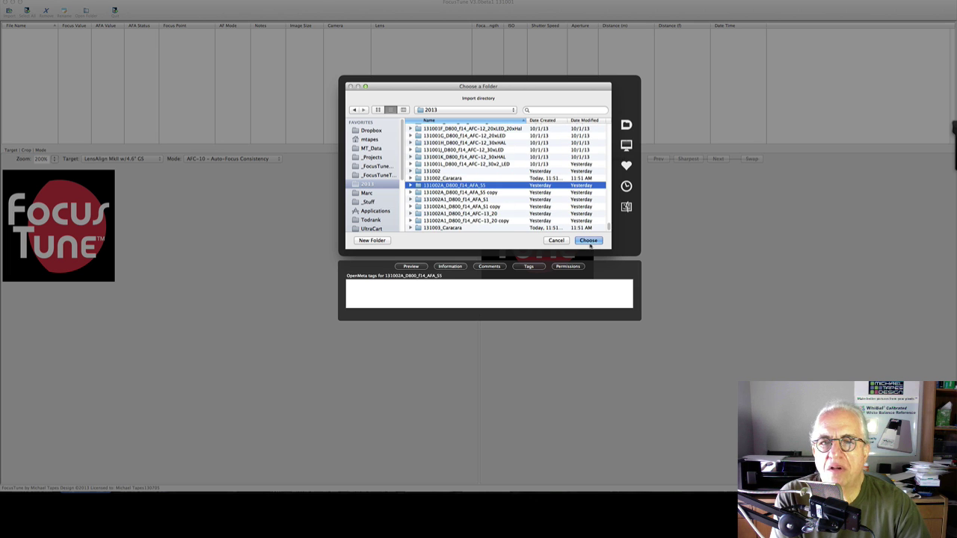
left_click(589, 242)
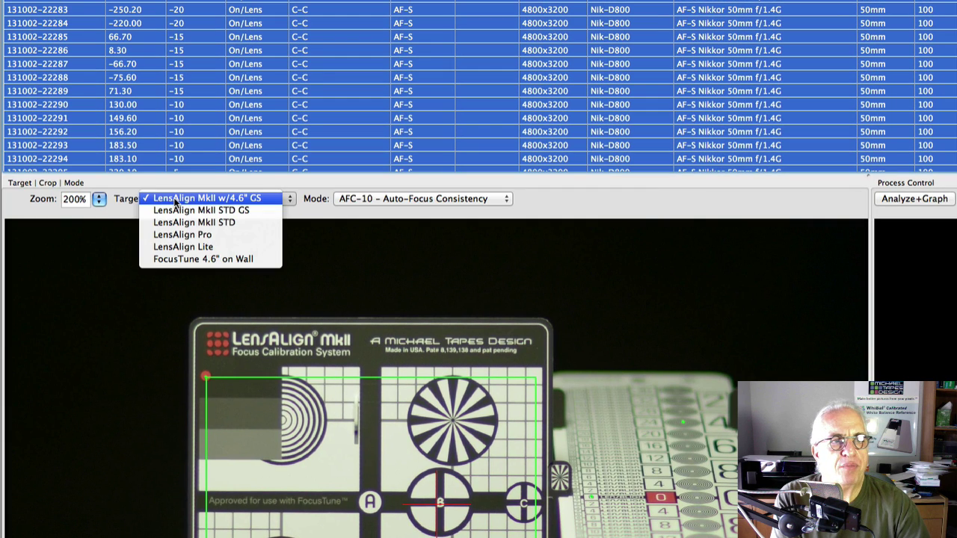
- Keep the MkII w/4.6" GS target and switch Mode to AFA – Auto-Focus Adjustment
left_click(173, 198)
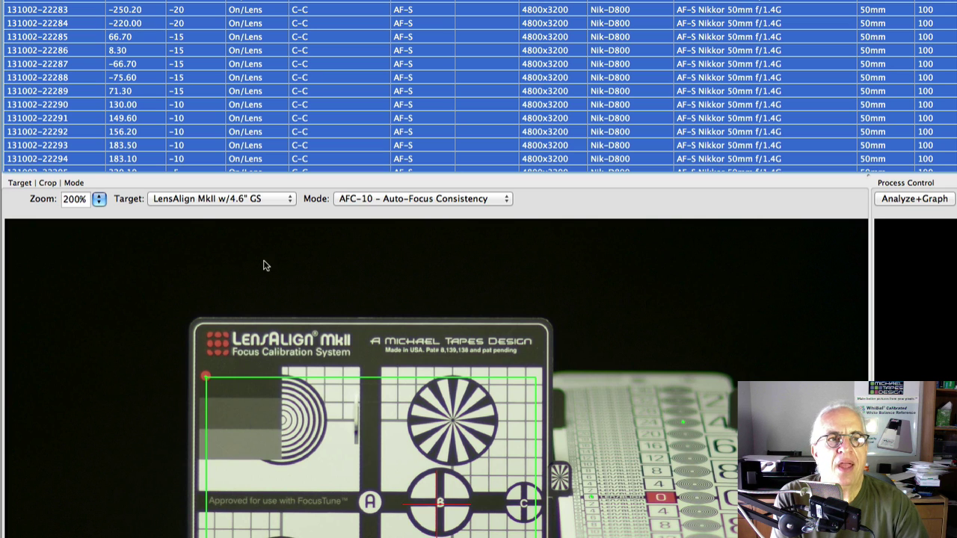
left_click(374, 200)
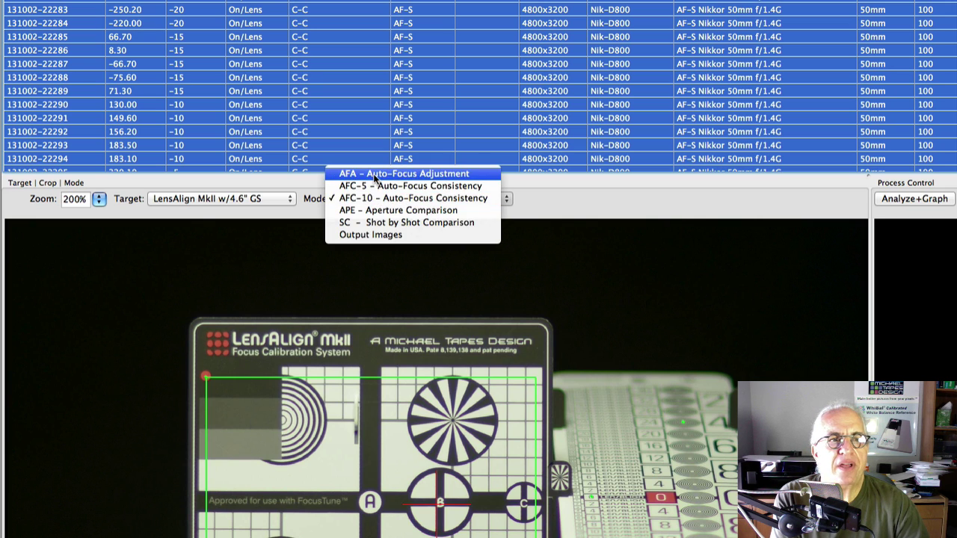
left_click(374, 174)
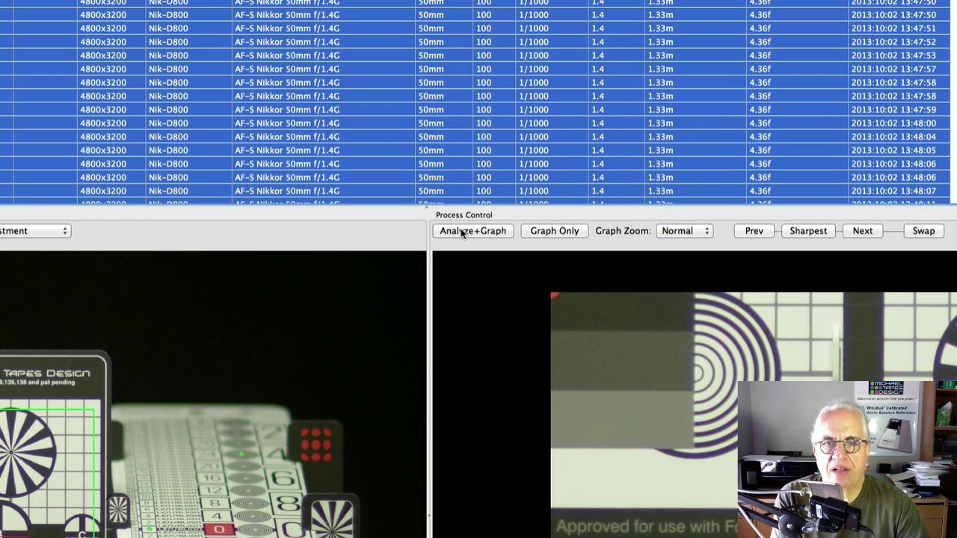
- Run Analyze+Graph on 131002A_D800_f14_AFA_S5, giving 47.4% zero line accuracy
left_click(462, 231)
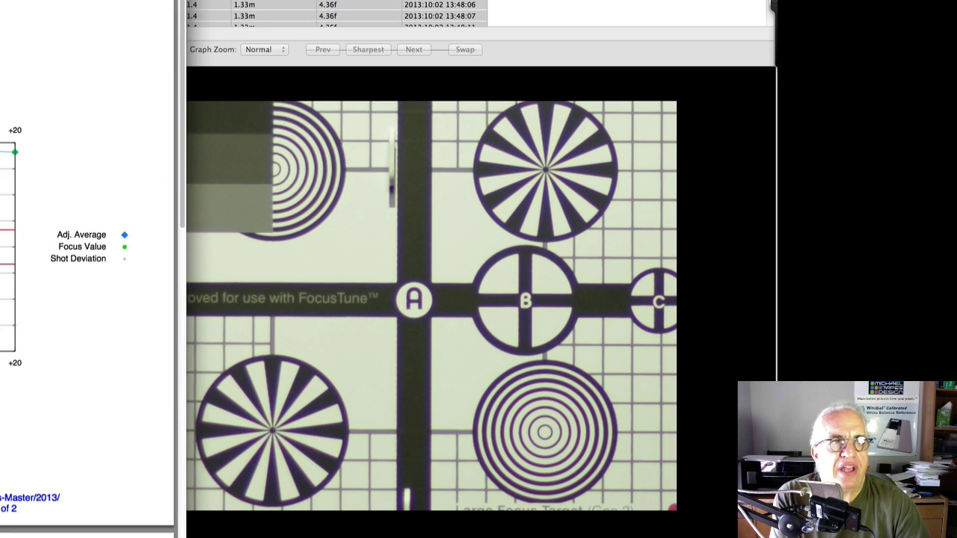
left_click(864, 123)
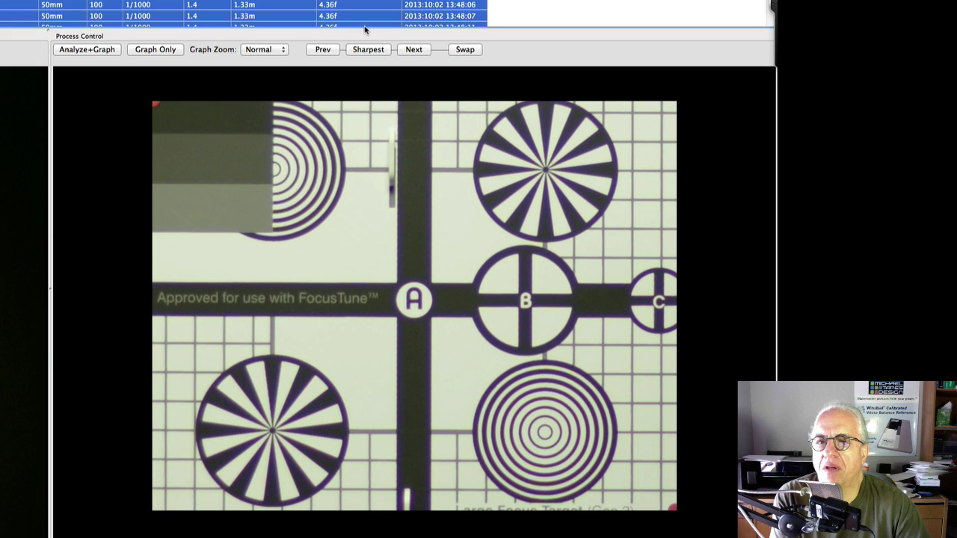
left_click(366, 51)
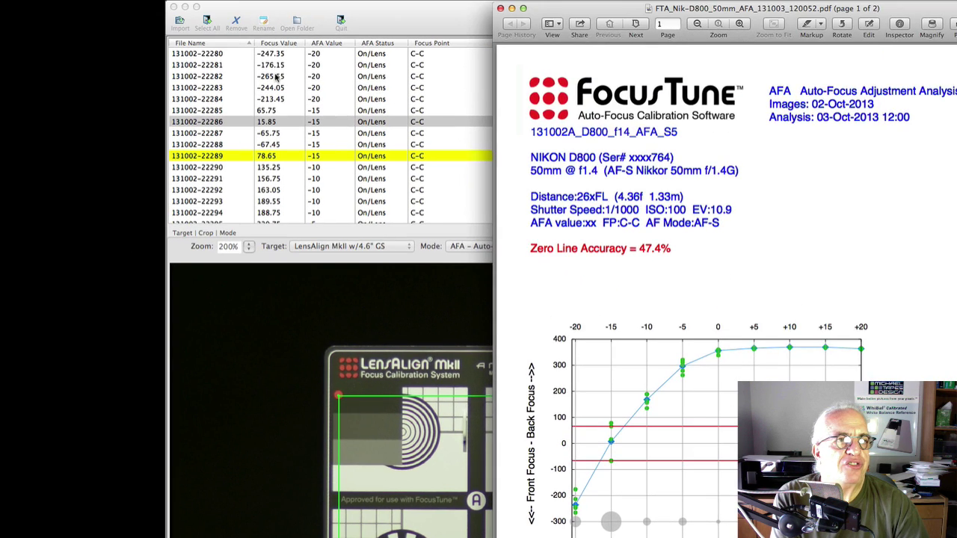
left_click(276, 77)
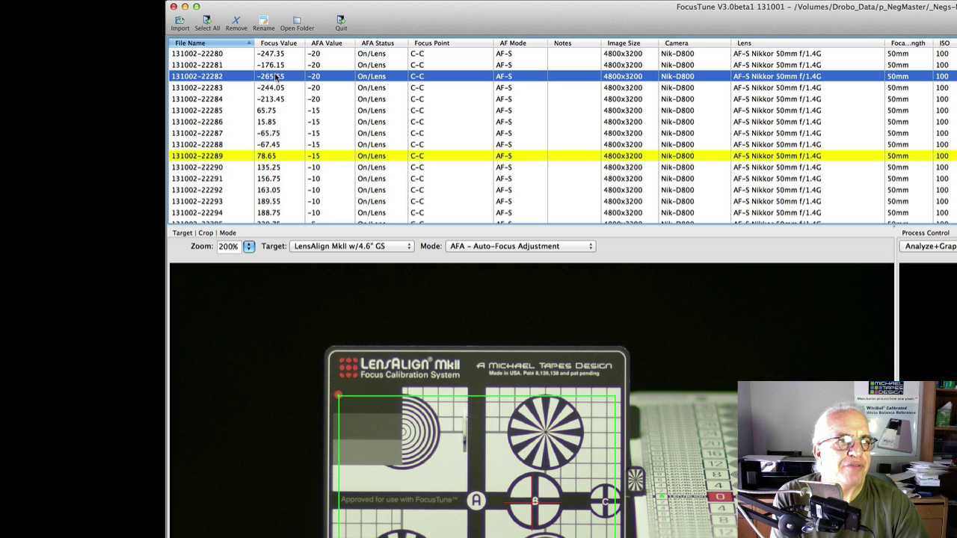
scroll(277, 77, "down", 10)
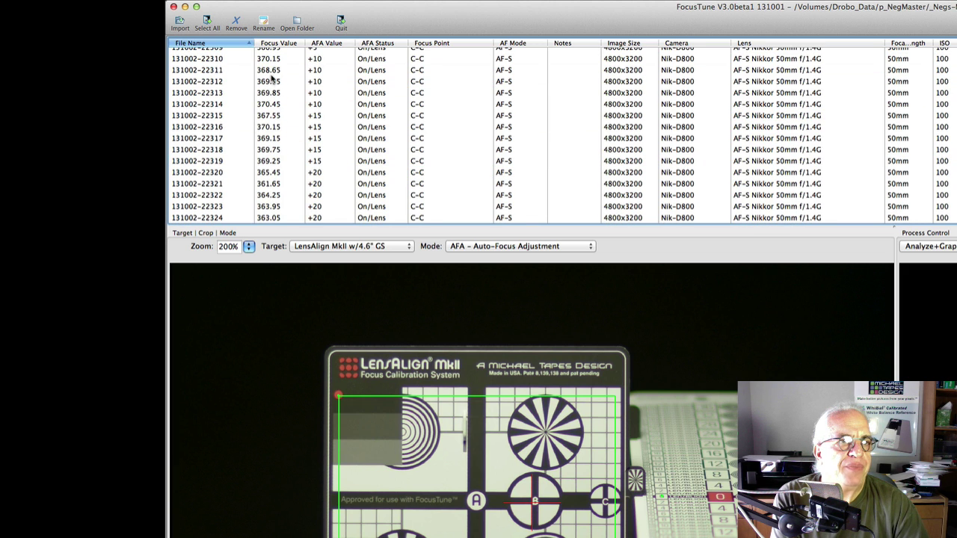
scroll(273, 77, "up", 6)
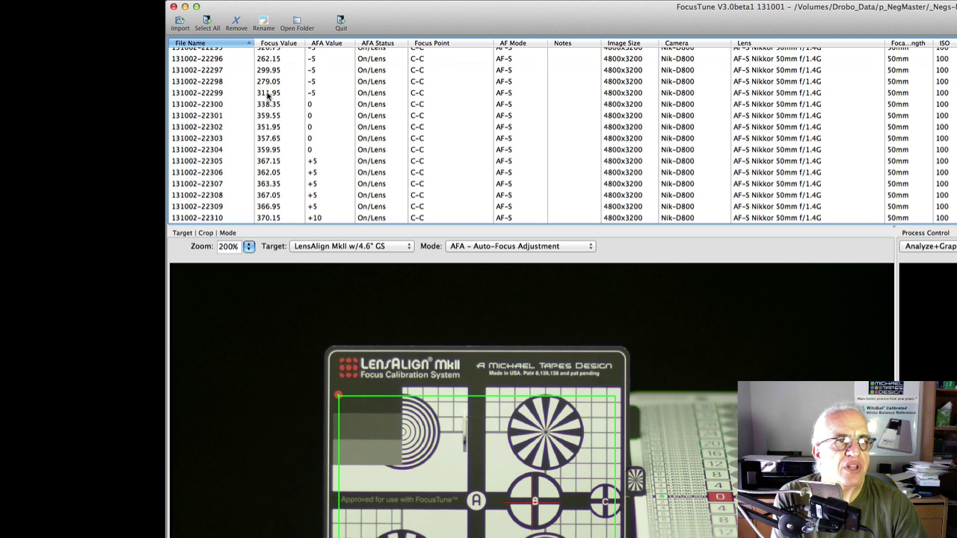
left_click(268, 92)
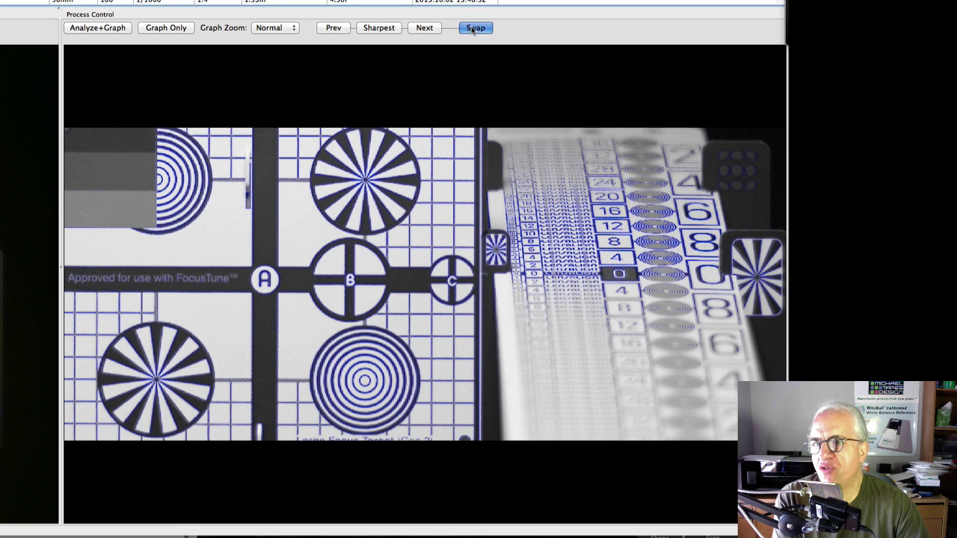
left_click(472, 30)
left_click(472, 29)
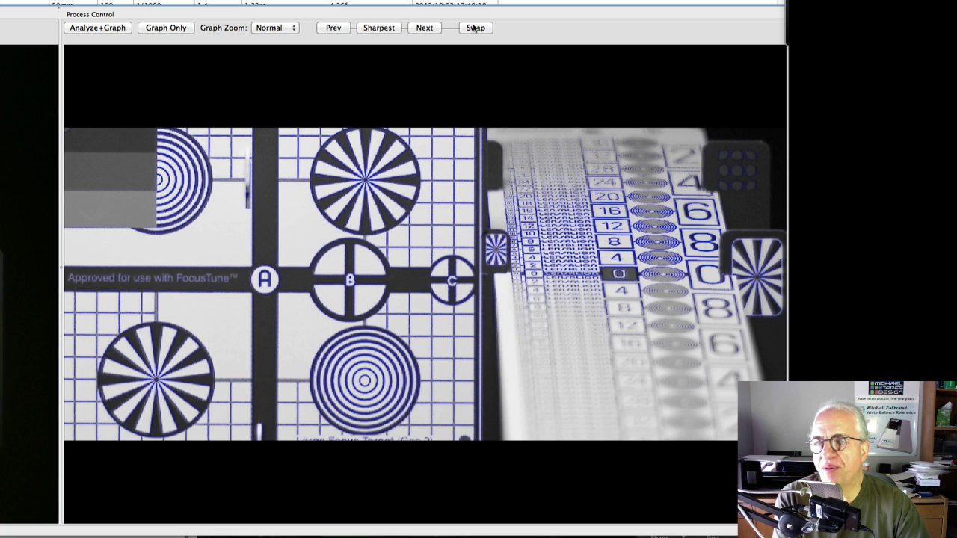
left_click(473, 28)
left_click(475, 27)
left_click(475, 28)
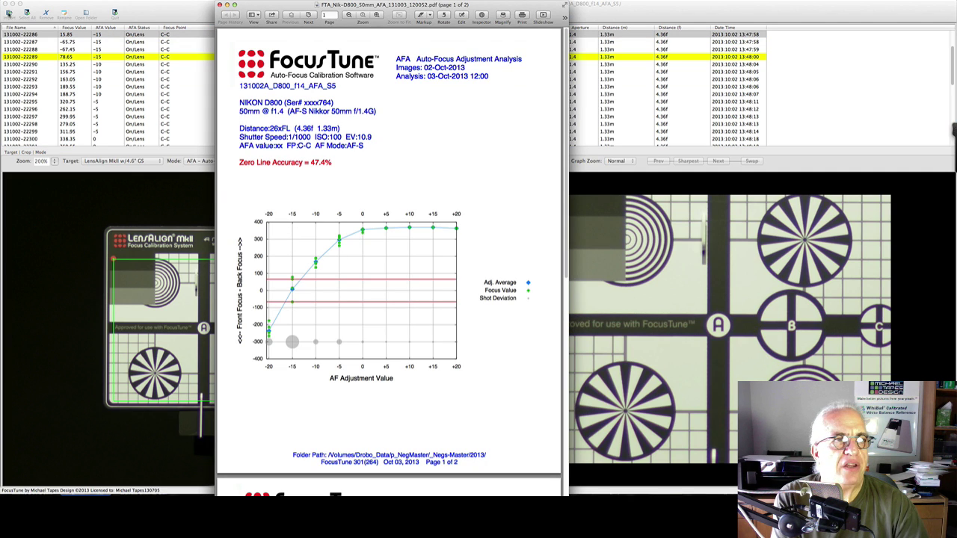
left_click(8, 12)
left_click(365, 186)
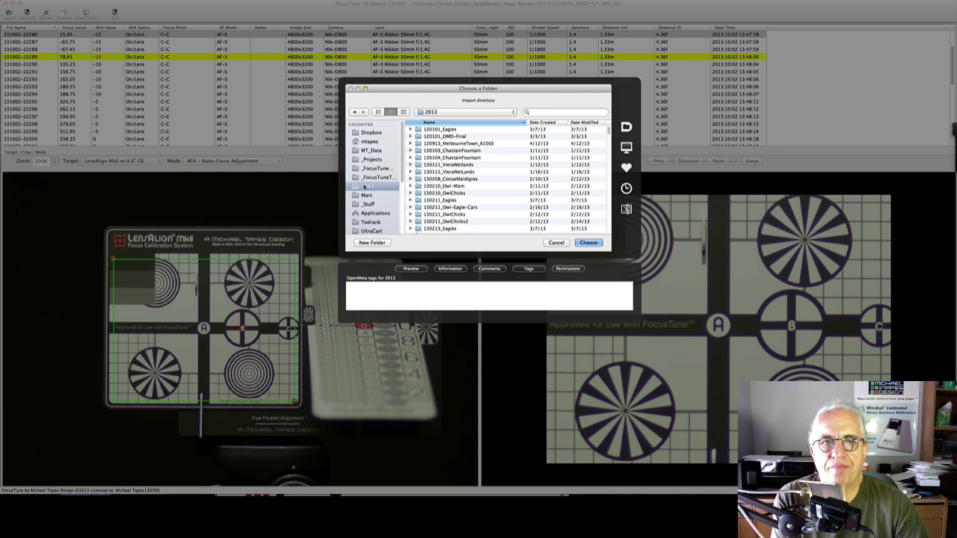
scroll(461, 178, "down", 15)
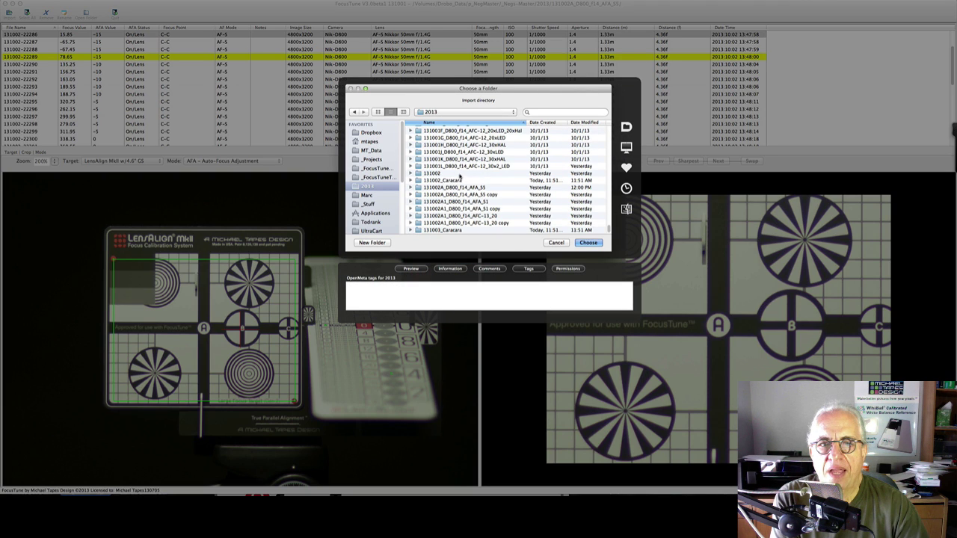
left_click(471, 202)
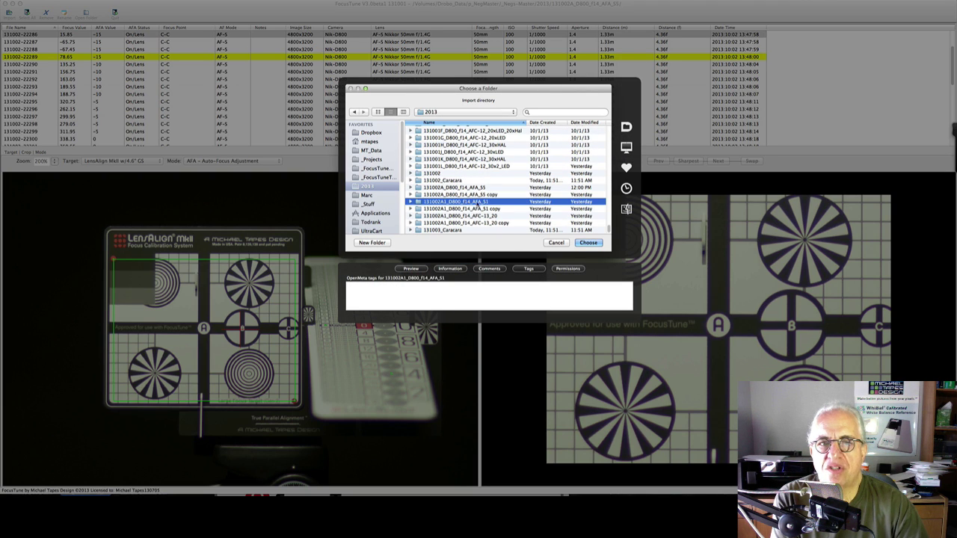
left_click(588, 243)
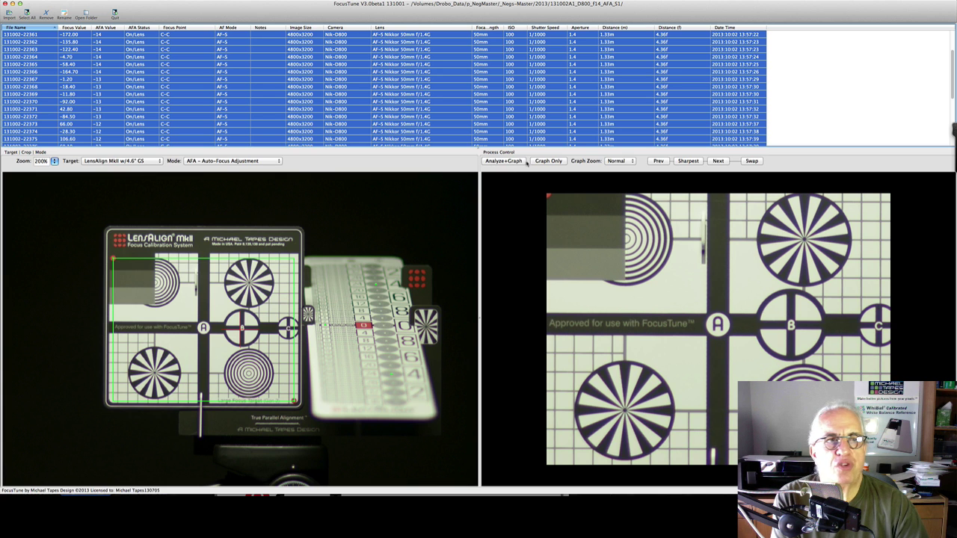
left_click(521, 161)
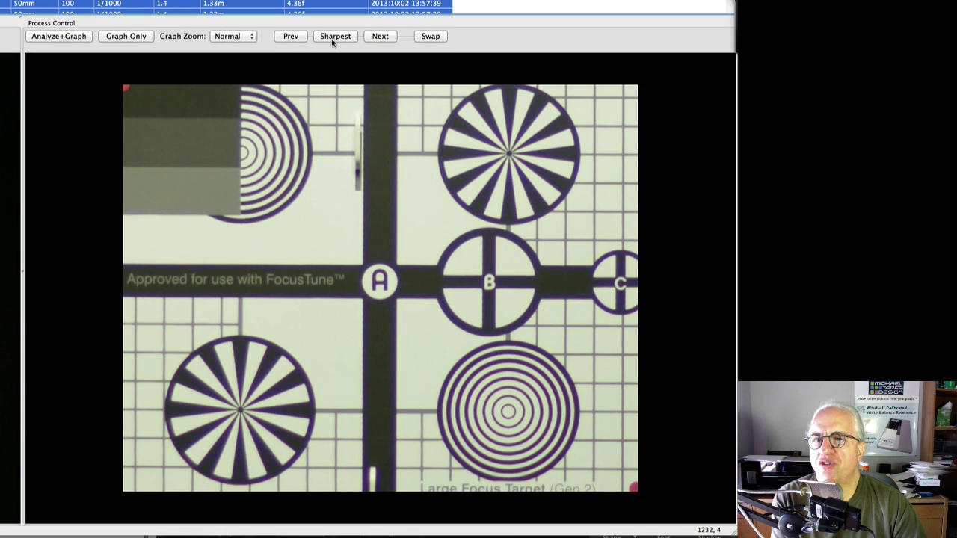
left_click(336, 38)
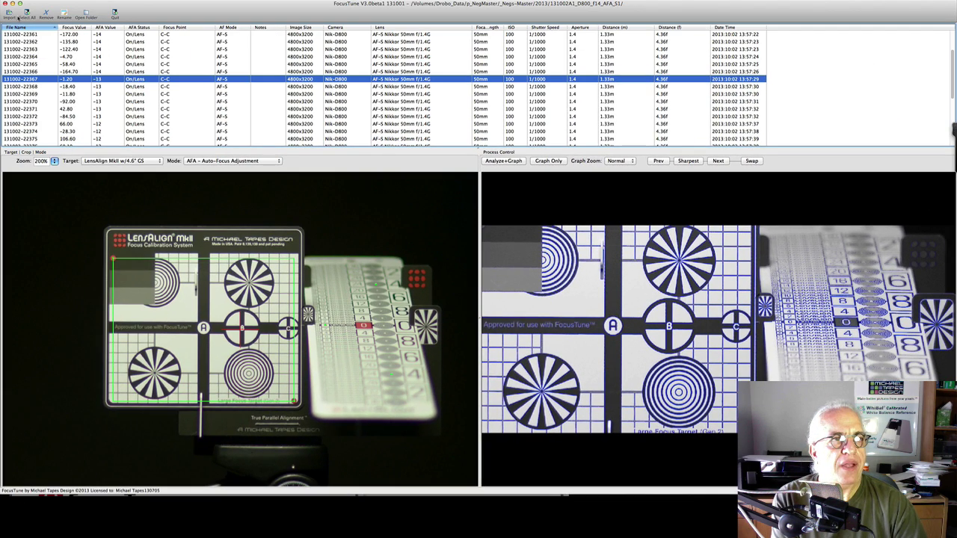
- Import the 131002A1_D800_f14_AFC-13_20 folder from 2013 and switch the mode to AFC-10 Auto-Focus Consistency
left_click(10, 14)
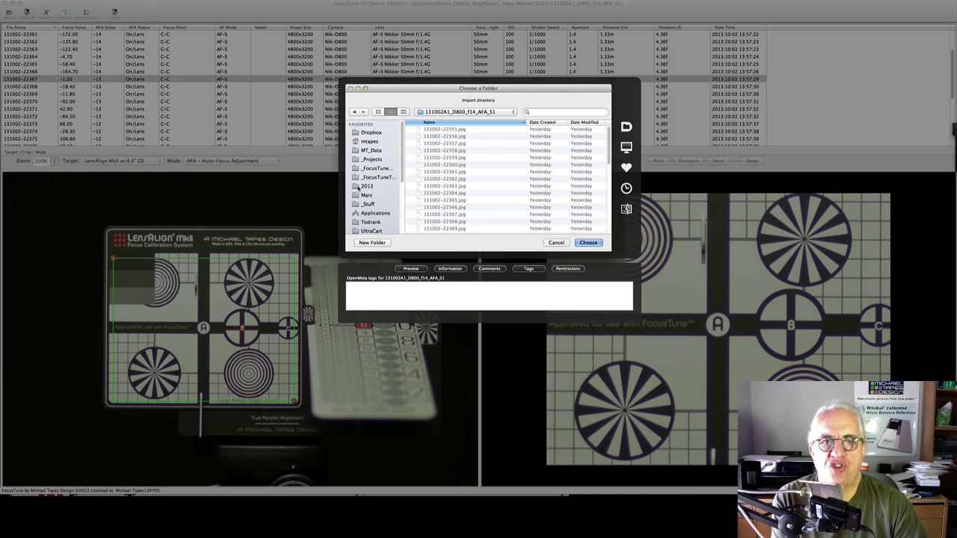
left_click(358, 186)
scroll(447, 180, "down", 1)
scroll(448, 179, "down", 10)
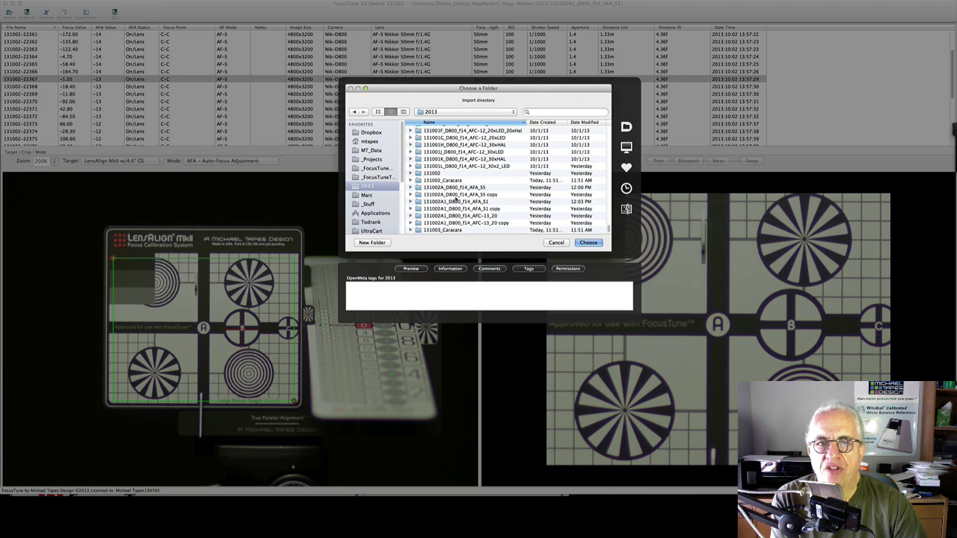
left_click(464, 216)
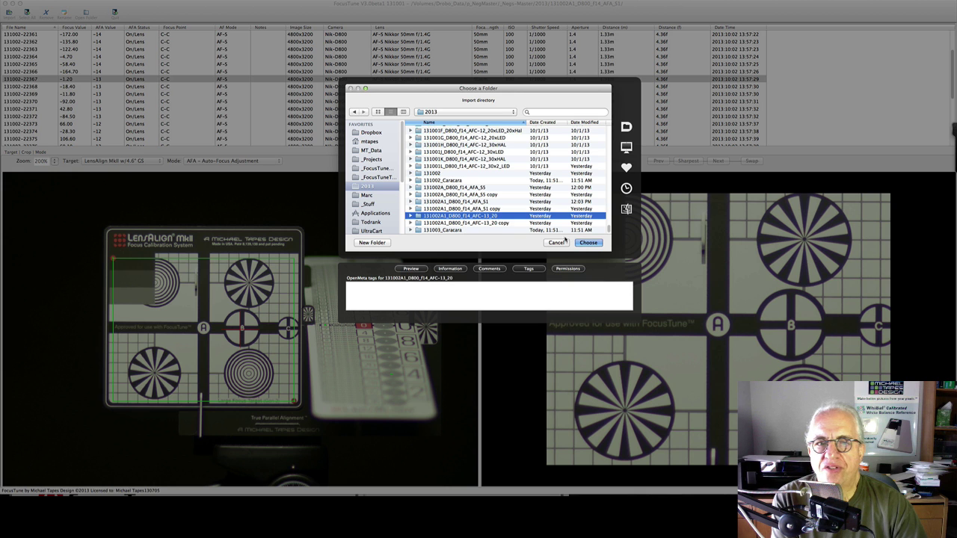
left_click(578, 242)
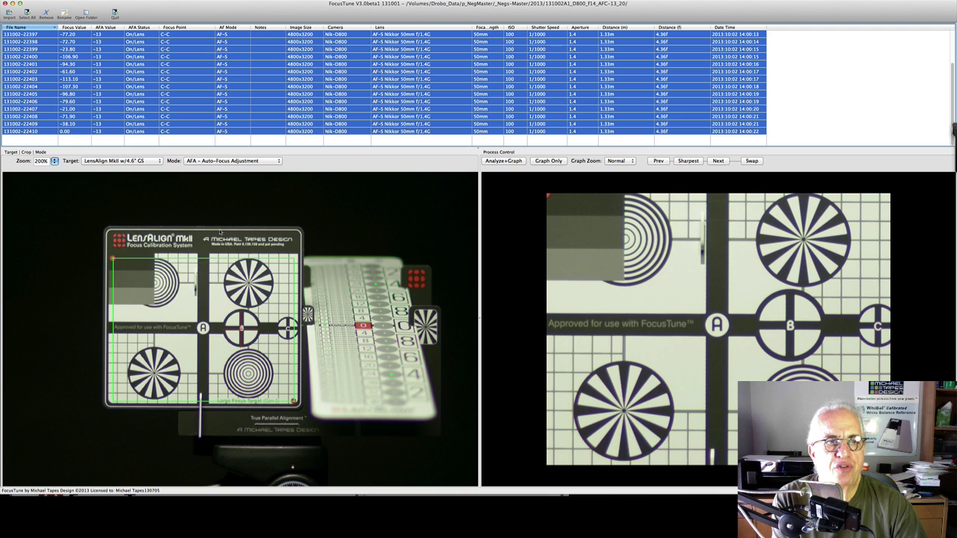
left_click(211, 161)
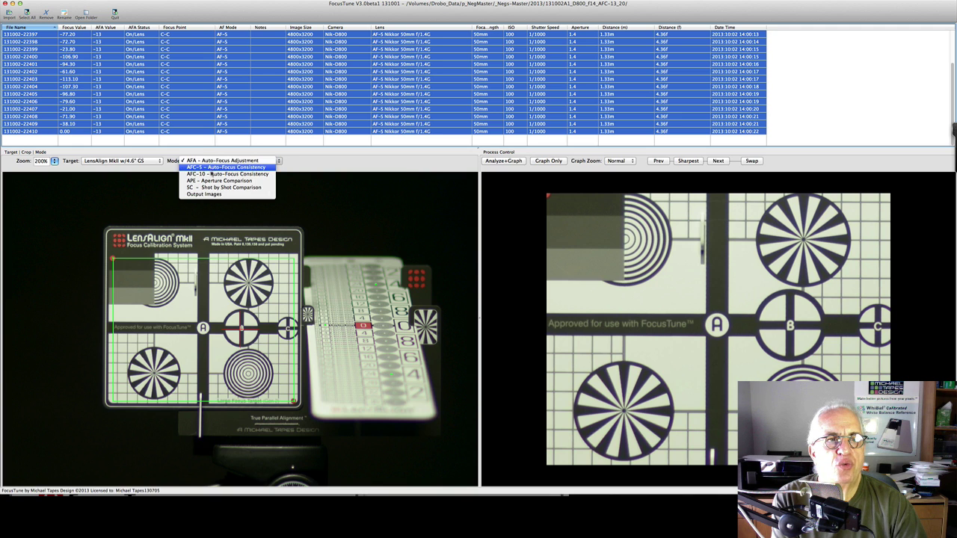
left_click(212, 174)
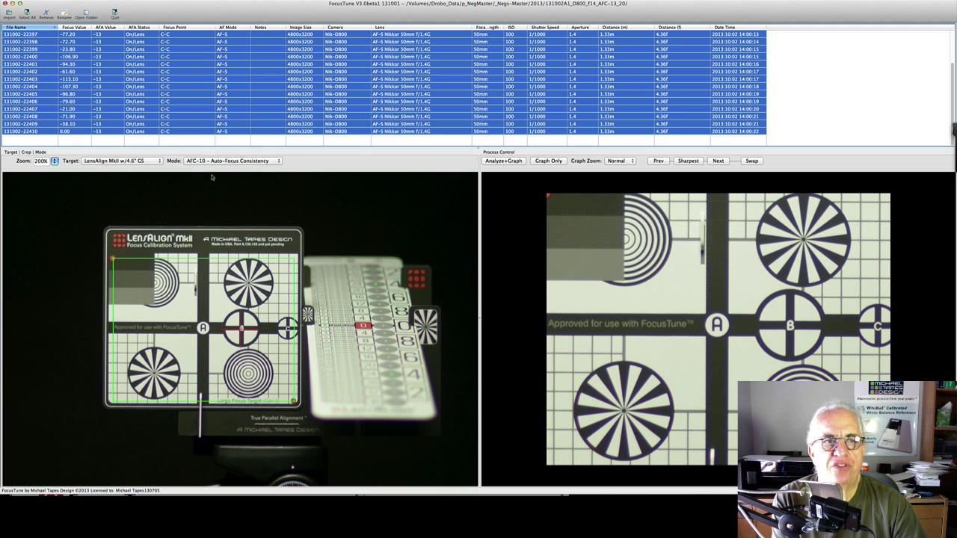
- Analyze and graph the AFC-13 shots, then display the sharpest frame
left_click(496, 163)
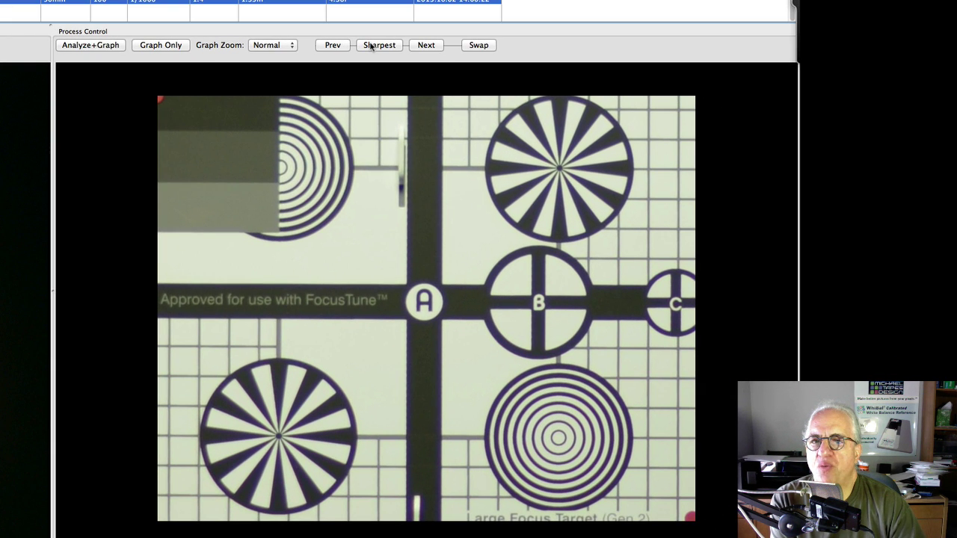
left_click(371, 46)
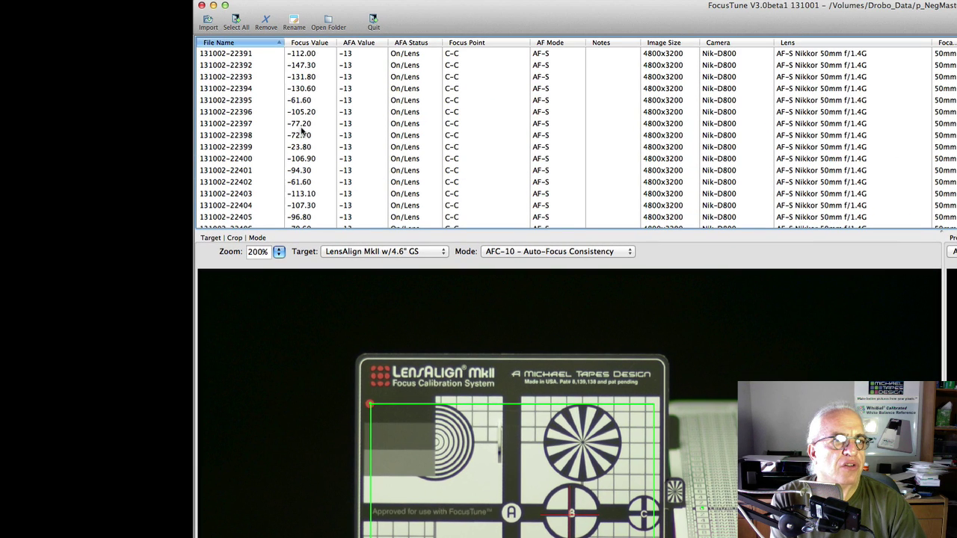
left_click(299, 113)
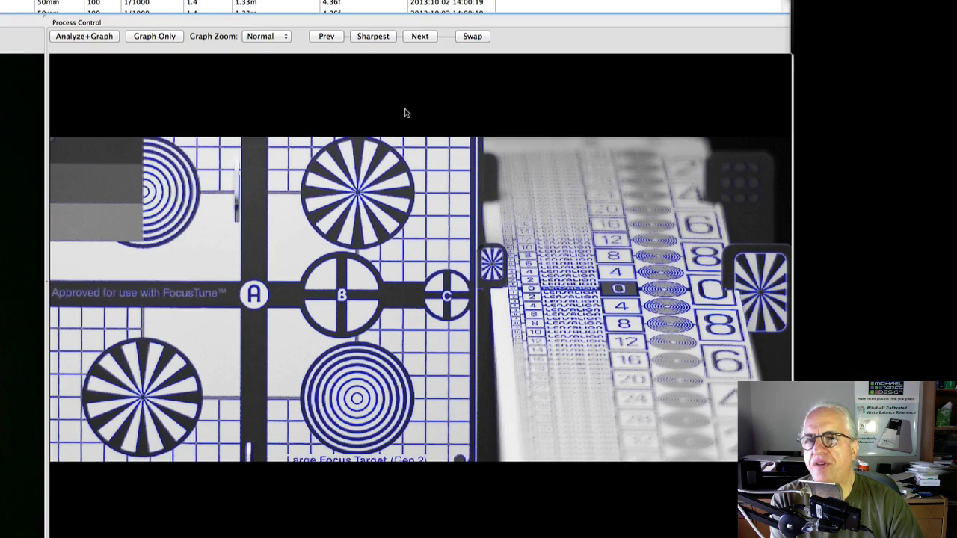
left_click(469, 36)
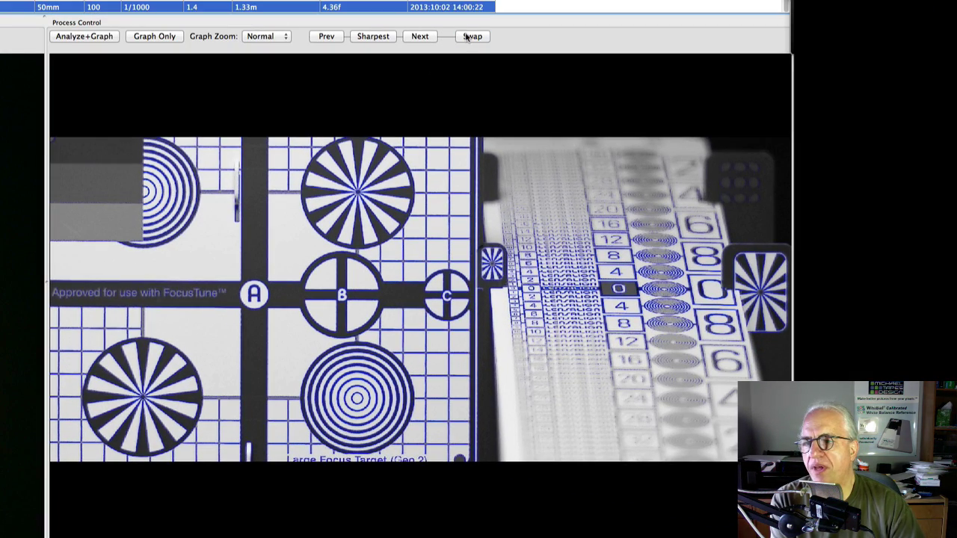
left_click(467, 37)
left_click(466, 36)
left_click(466, 36)
left_click(466, 37)
left_click(466, 37)
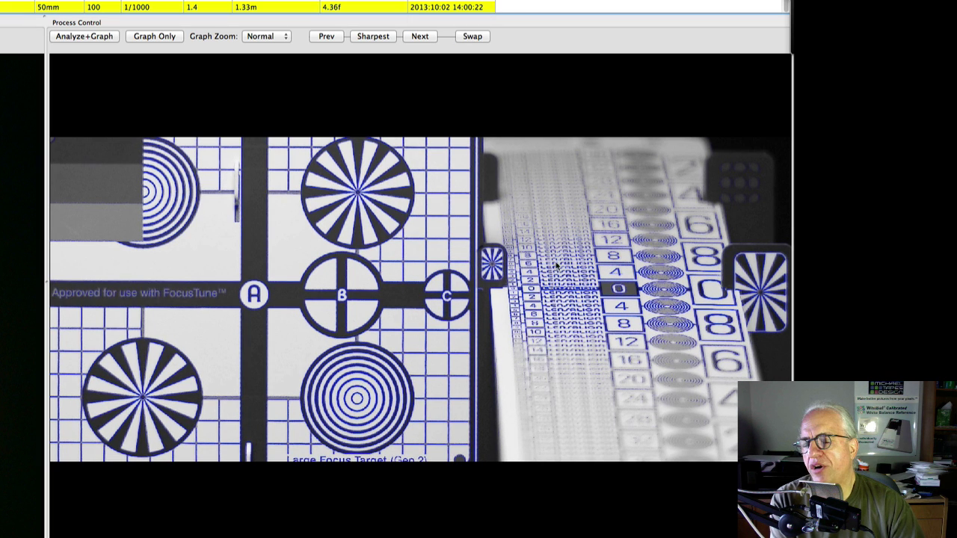
left_click(471, 37)
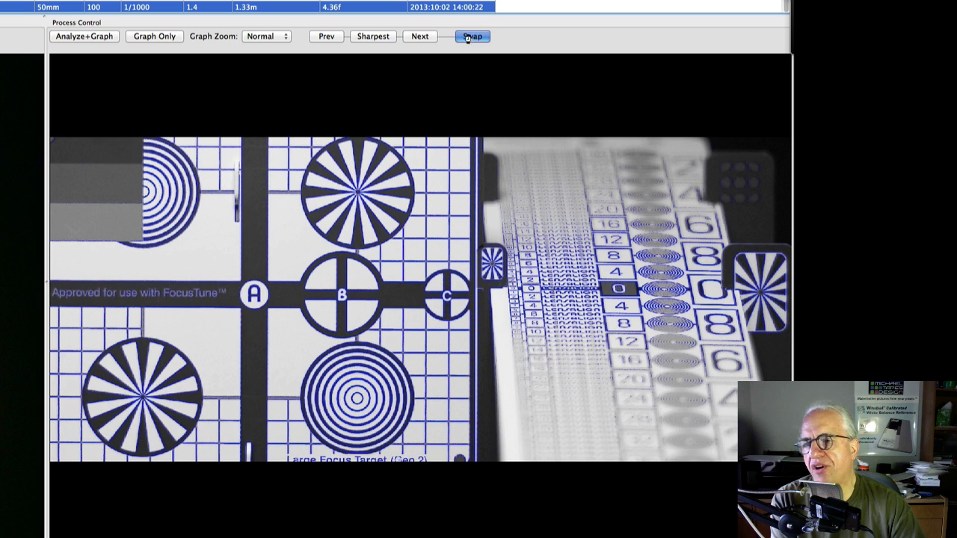
left_click(470, 37)
left_click(469, 37)
left_click(470, 37)
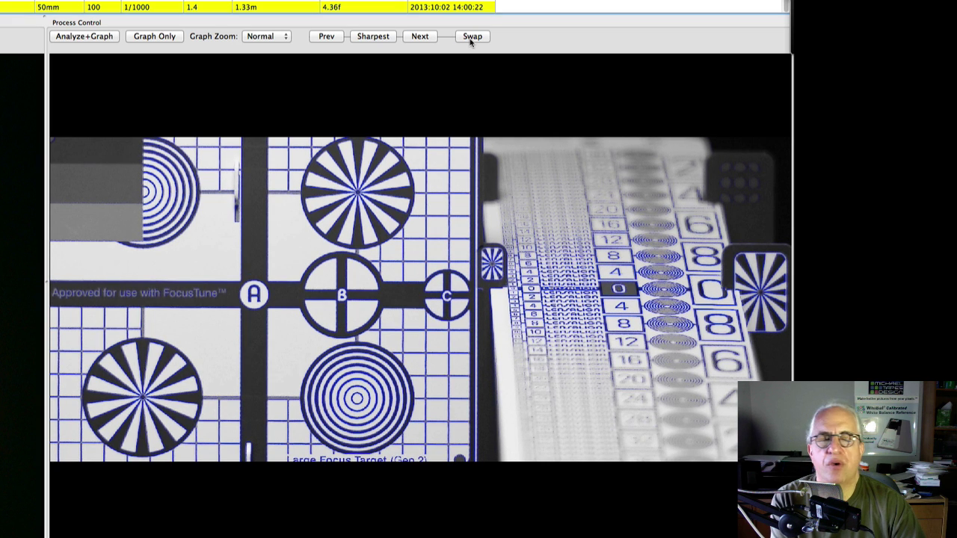
left_click(470, 37)
left_click(470, 38)
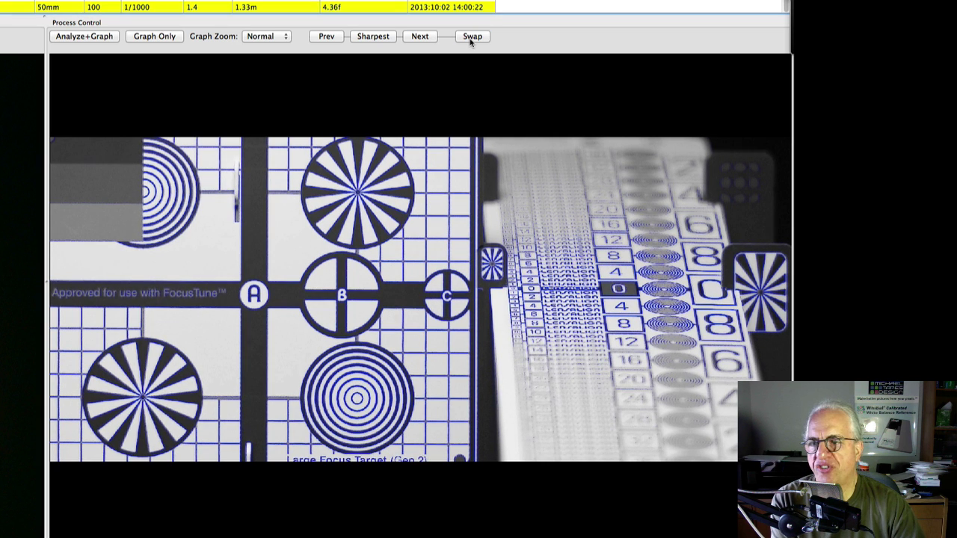
left_click(470, 37)
left_click(470, 38)
left_click(469, 39)
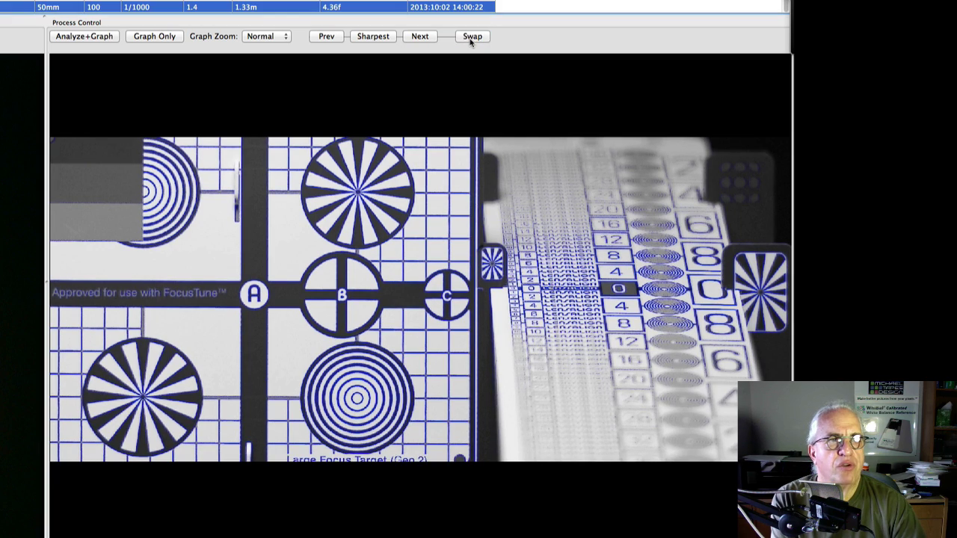